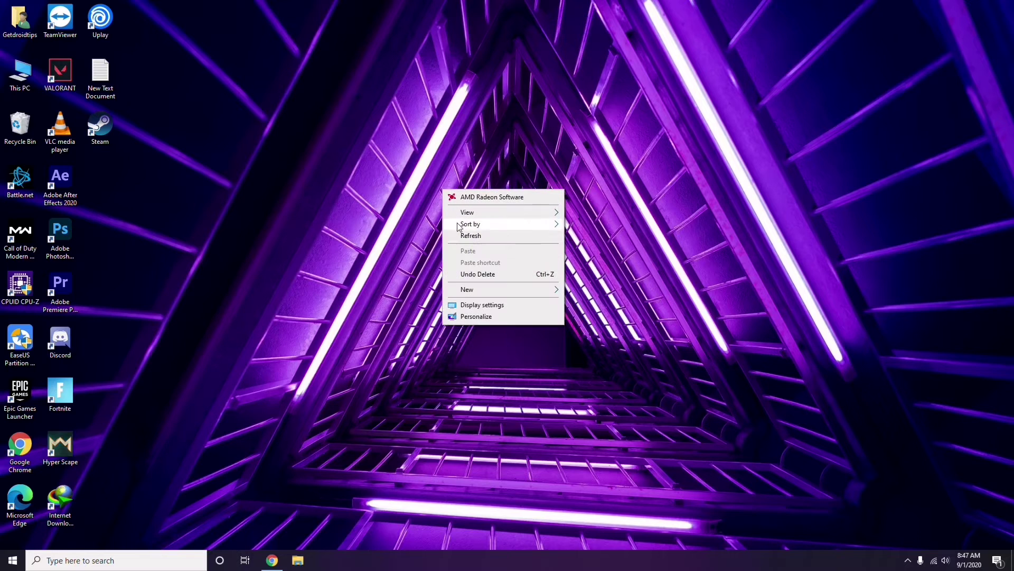
Refresh the desktop and bring up the This PC context menu
{"action": "left_click", "coordinate": [471, 241]}
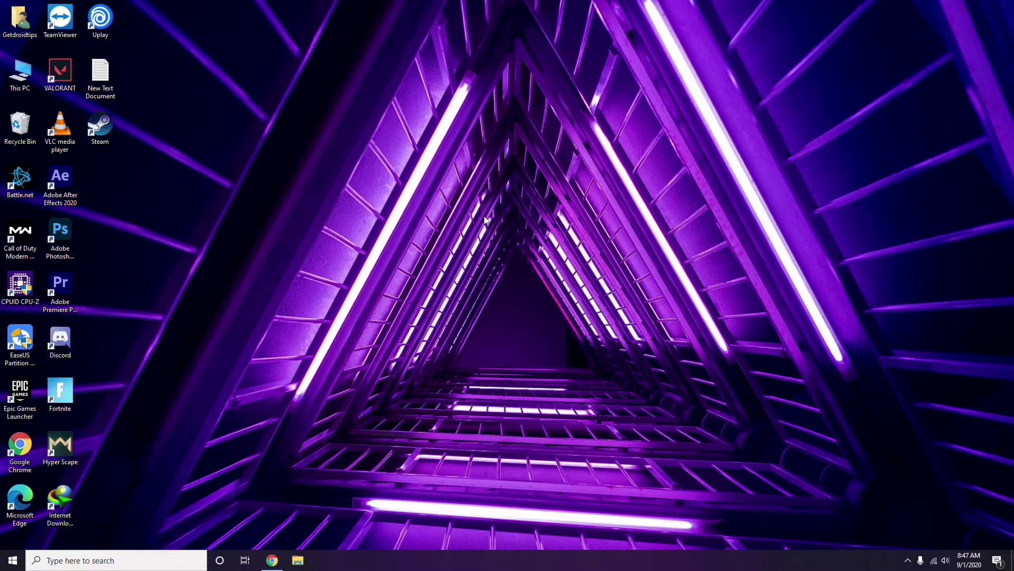
{"action": "right_click", "coordinate": [385, 147]}
{"action": "left_click", "coordinate": [410, 194]}
{"action": "right_click", "coordinate": [22, 89]}
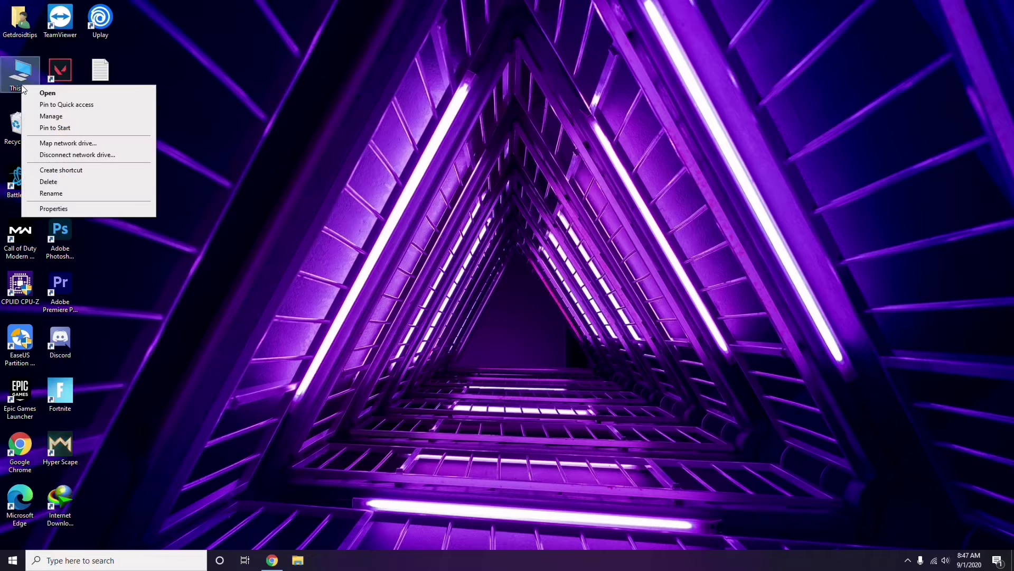
{"action": "left_click", "coordinate": [56, 119]}
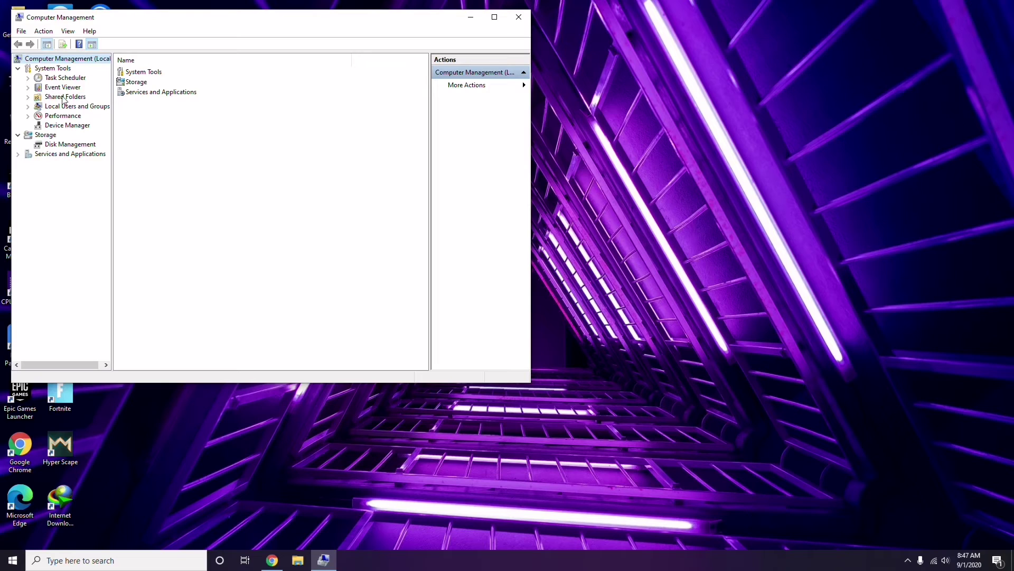
{"action": "left_click", "coordinate": [62, 124]}
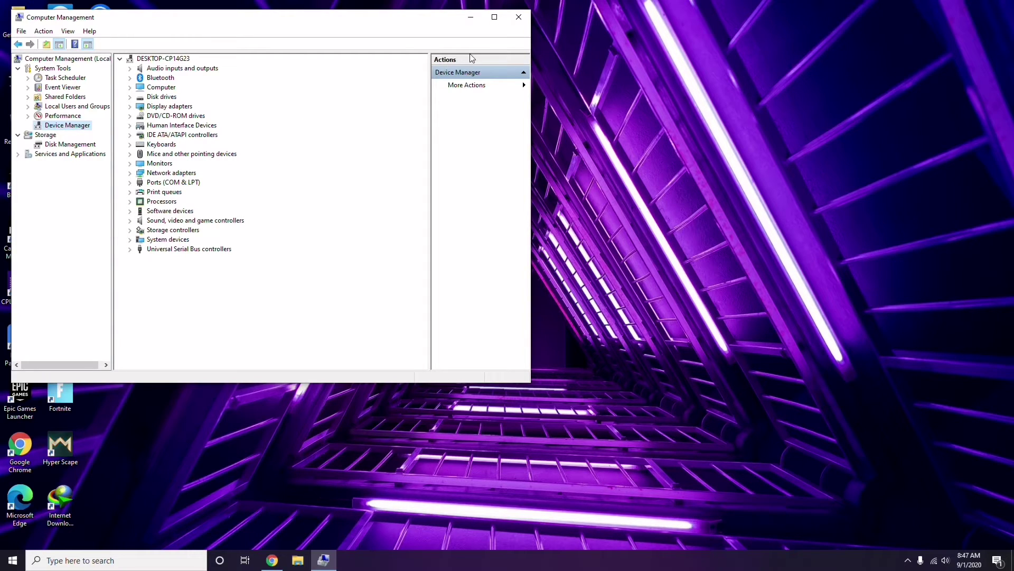
{"action": "left_click", "coordinate": [519, 20]}
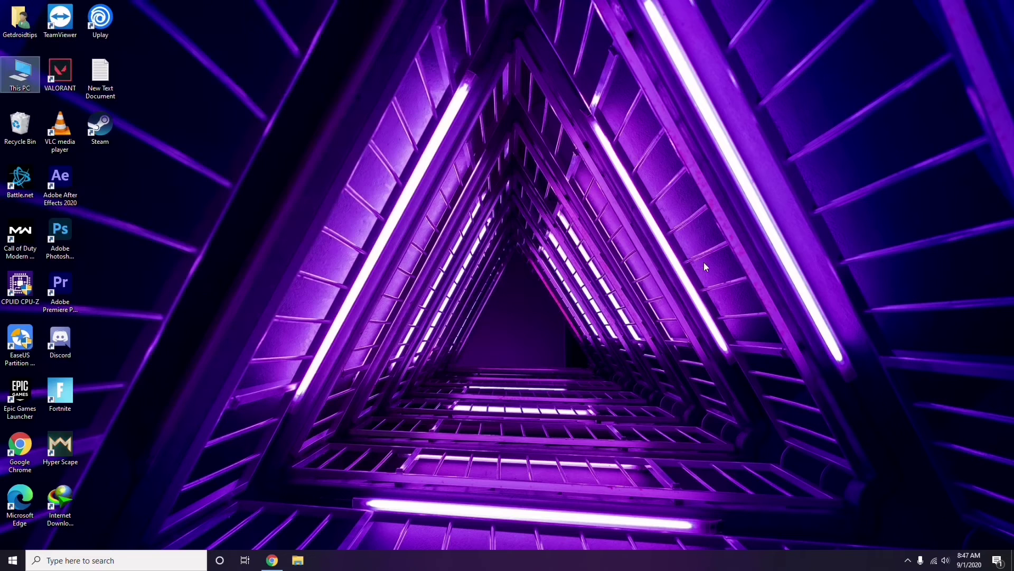
{"action": "left_click", "coordinate": [908, 562]}
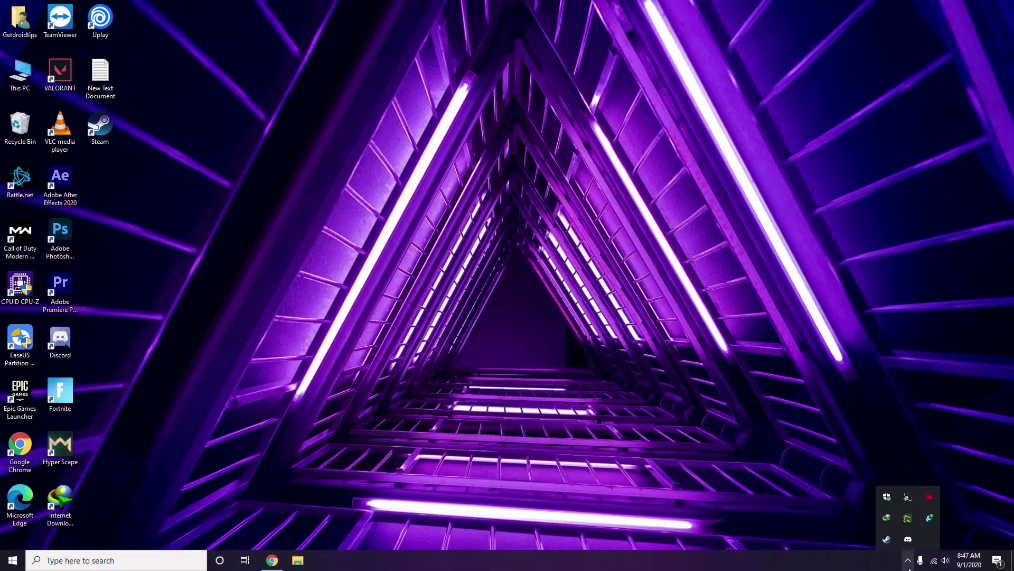
{"action": "left_click", "coordinate": [929, 498]}
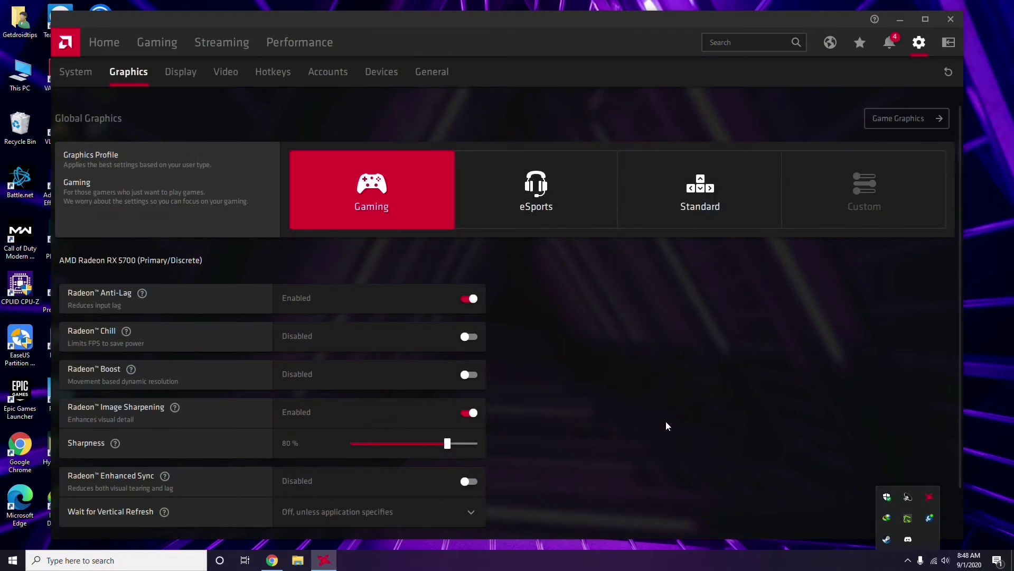
{"action": "left_click", "coordinate": [88, 76]}
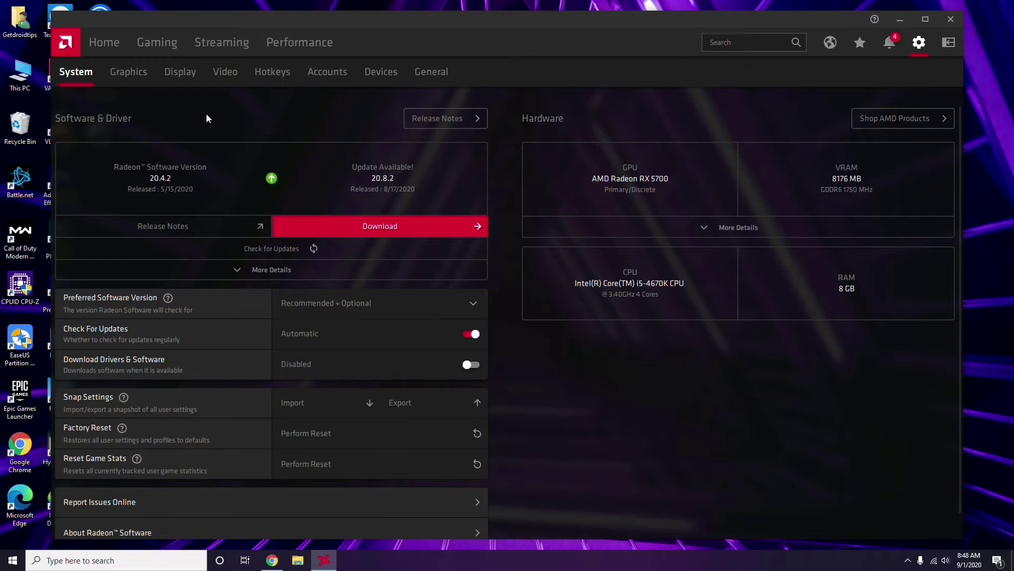
{"action": "left_click", "coordinate": [125, 75]}
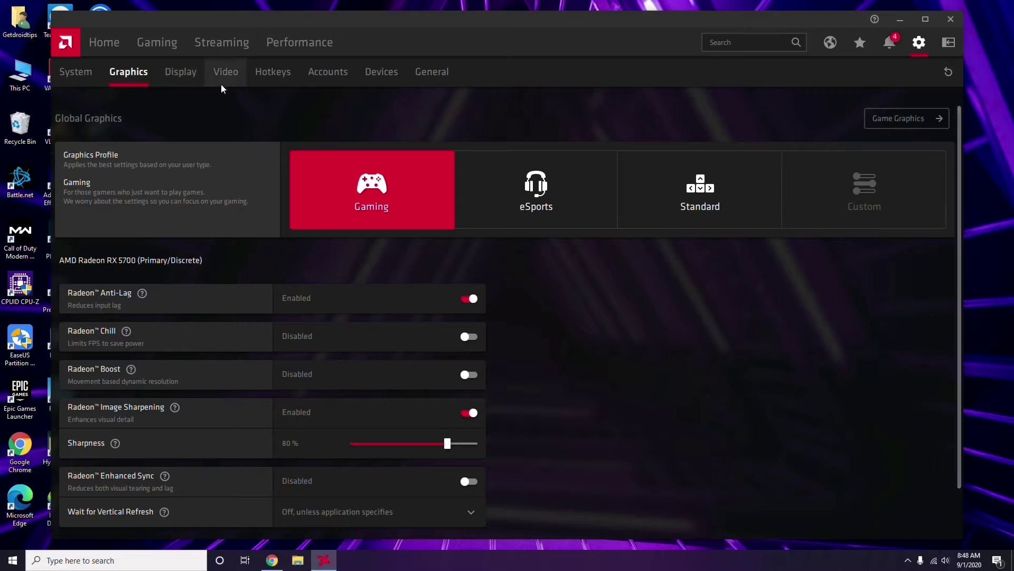
{"action": "left_click", "coordinate": [192, 79]}
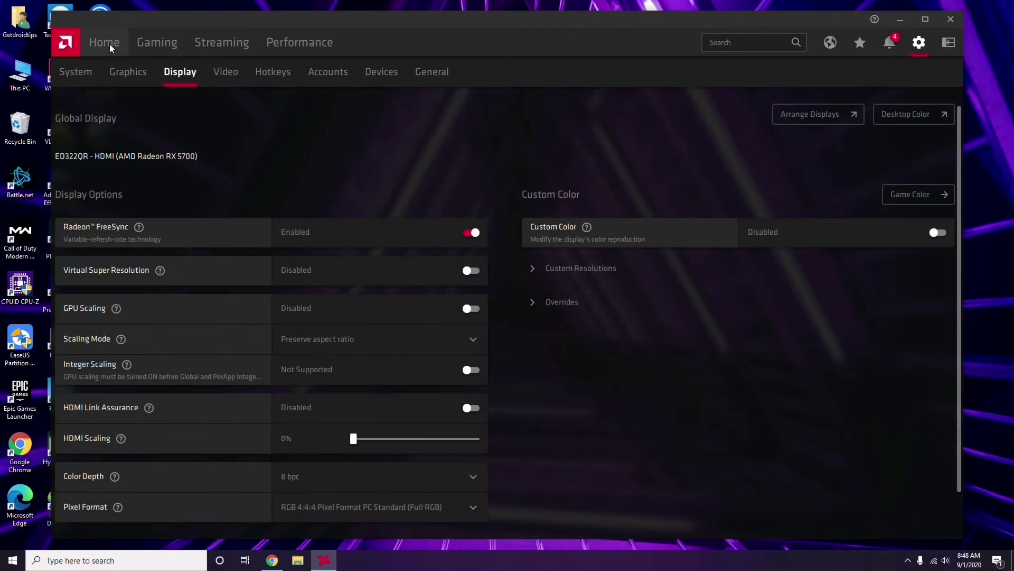
{"action": "left_click", "coordinate": [107, 45]}
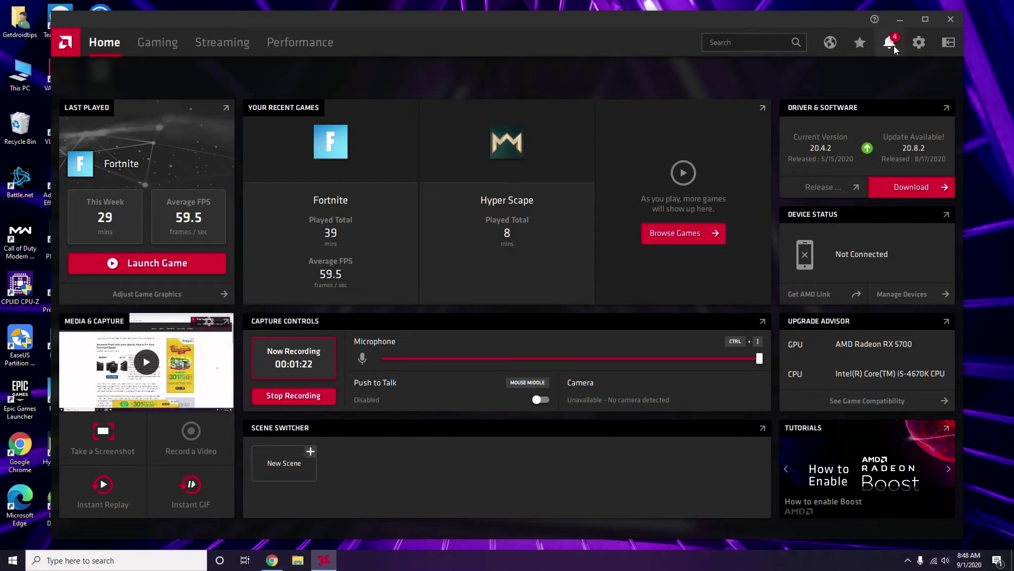
{"action": "left_click", "coordinate": [955, 20]}
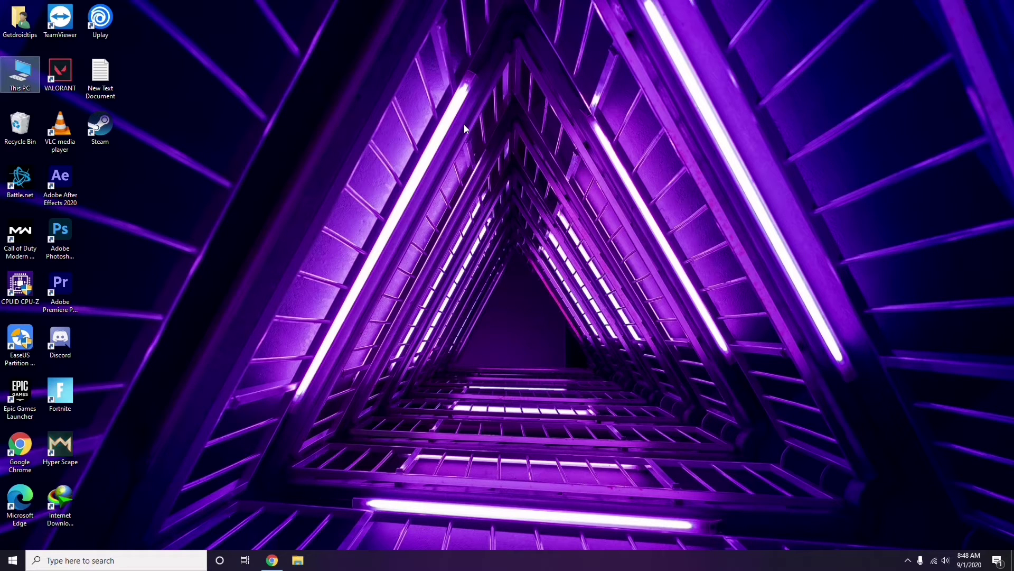
{"action": "right_click", "coordinate": [213, 136]}
Launch Steam, disable the in-game Steam Overlay in Settings, save with OK, and exit Steam
{"action": "left_click", "coordinate": [217, 188]}
{"action": "double_click", "coordinate": [101, 130]}
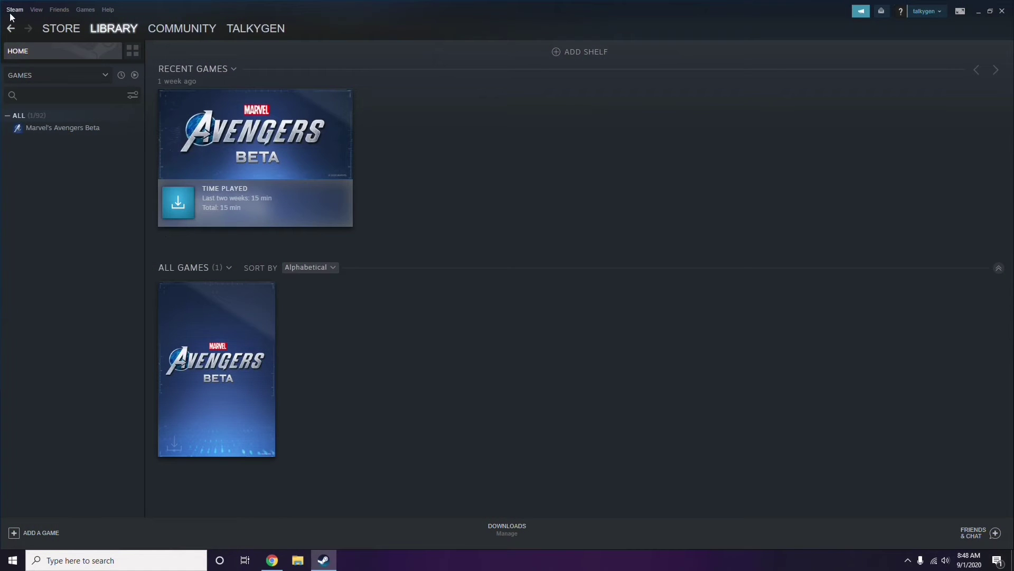
{"action": "left_click", "coordinate": [12, 11]}
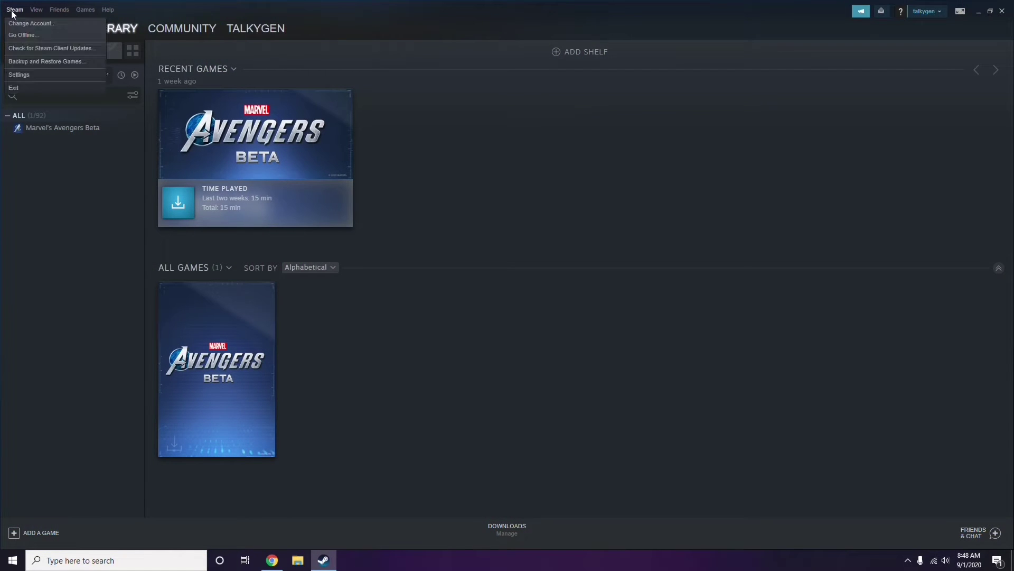
{"action": "left_click", "coordinate": [33, 74]}
{"action": "left_click_drag", "start_coordinate": [616, 201], "coordinate": [562, 115]}
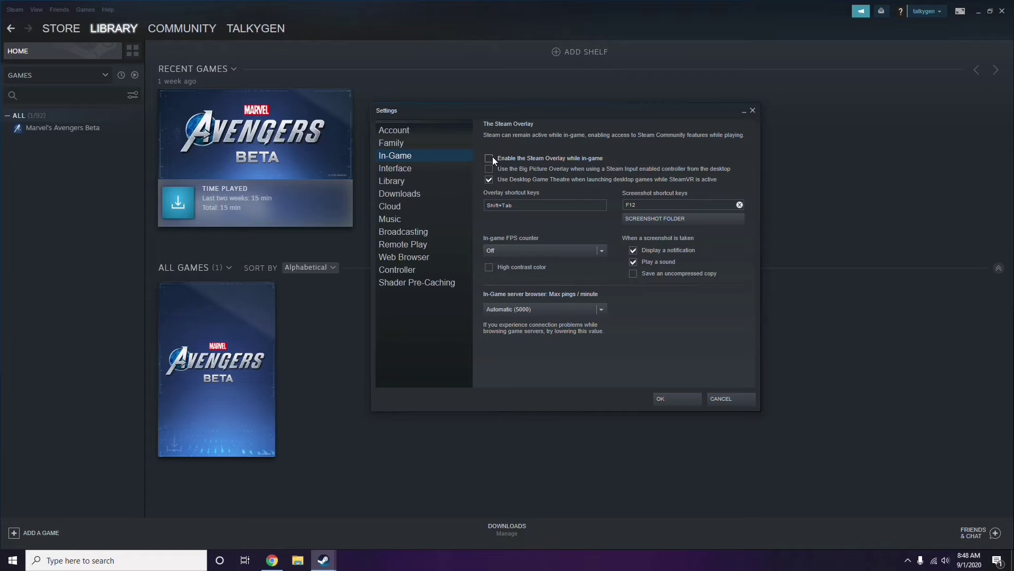
{"action": "left_click", "coordinate": [667, 398]}
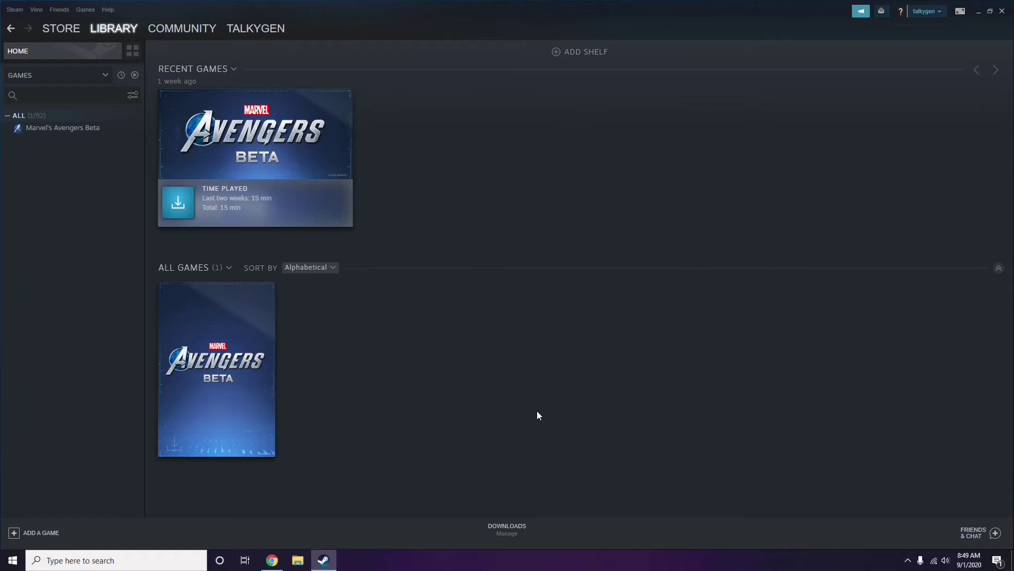
{"action": "left_click", "coordinate": [1003, 10]}
Refresh the desktop, launch Discord, and go to User Settings' My Account page
{"action": "right_click", "coordinate": [414, 170]}
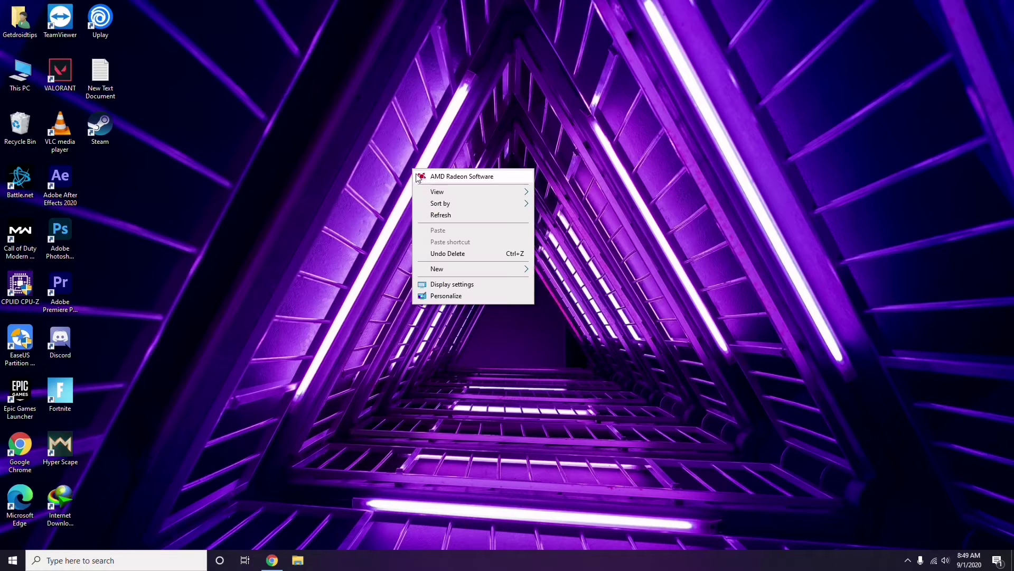
{"action": "left_click", "coordinate": [439, 215]}
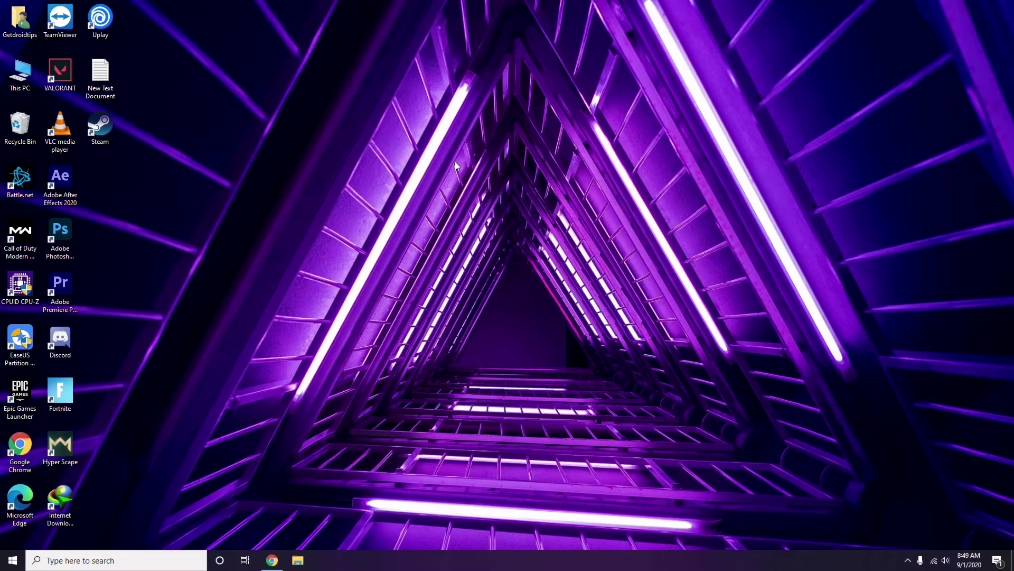
{"action": "double_click", "coordinate": [68, 338]}
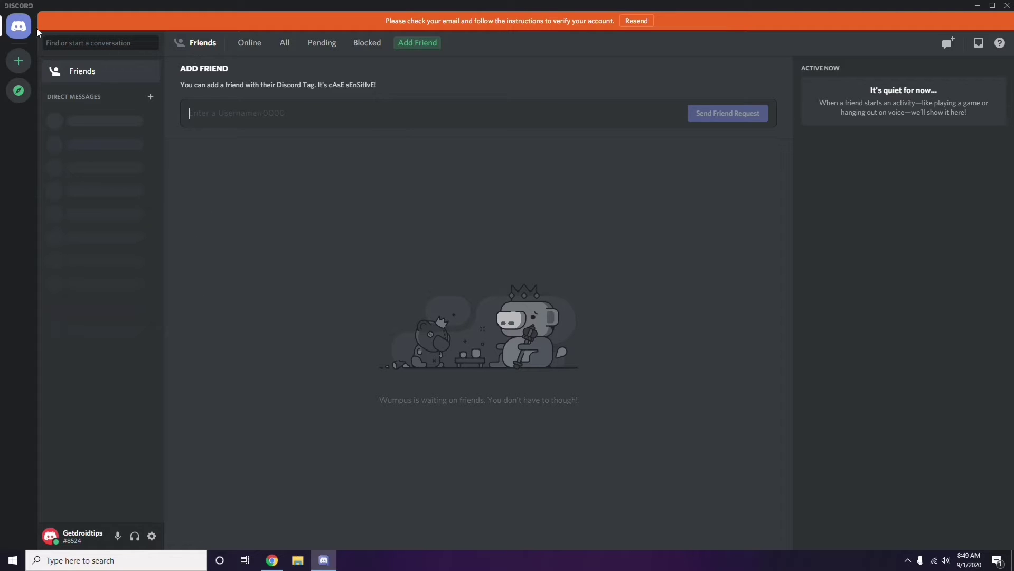
{"action": "left_click", "coordinate": [152, 536]}
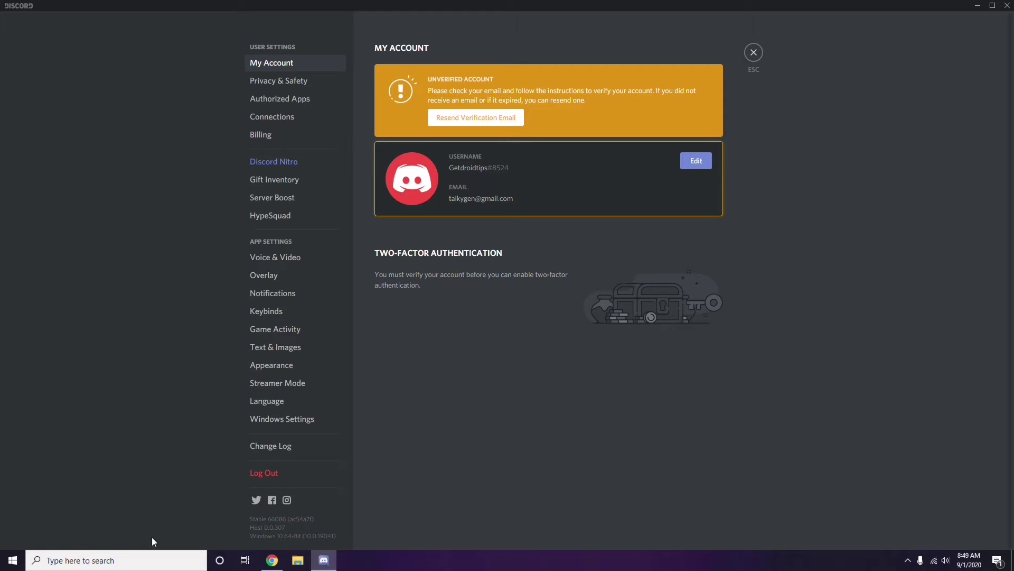
Switch off the OpenH264 Video Codec under Voice & Video > Advanced
{"action": "left_click", "coordinate": [270, 258]}
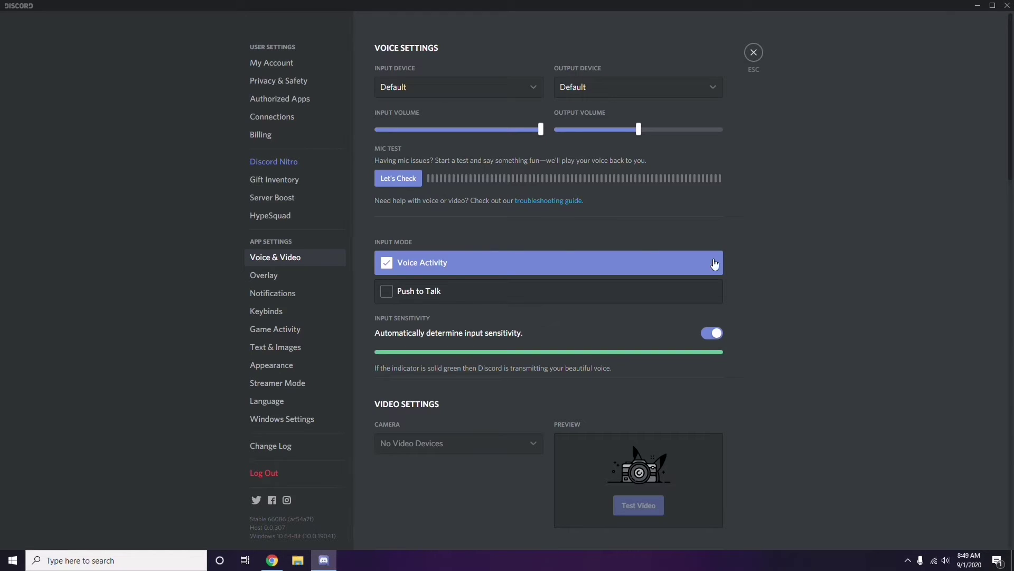
{"action": "scroll", "coordinate": [775, 259], "scroll_direction": "down", "scroll_amount": 8}
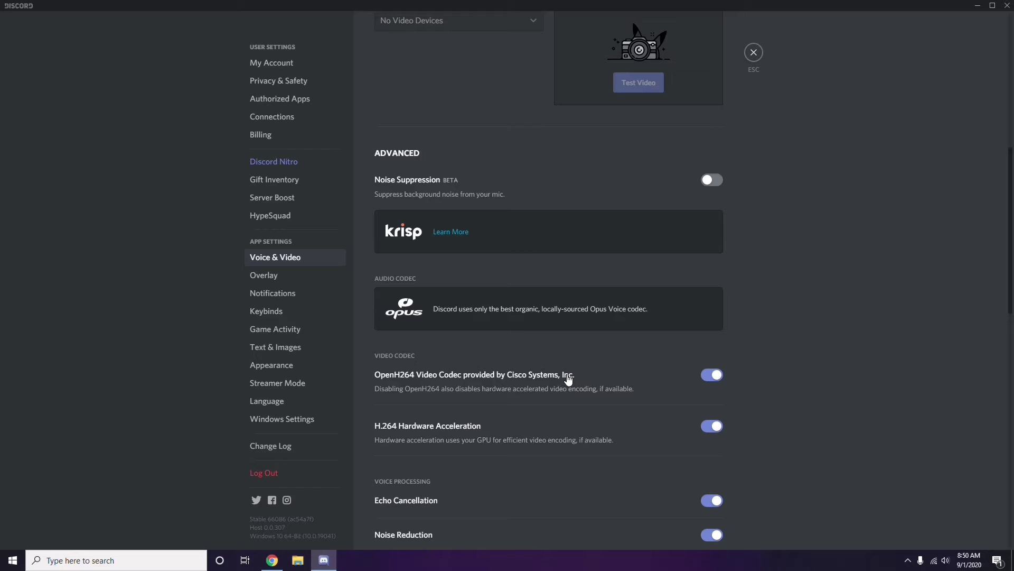
{"action": "left_click", "coordinate": [708, 374]}
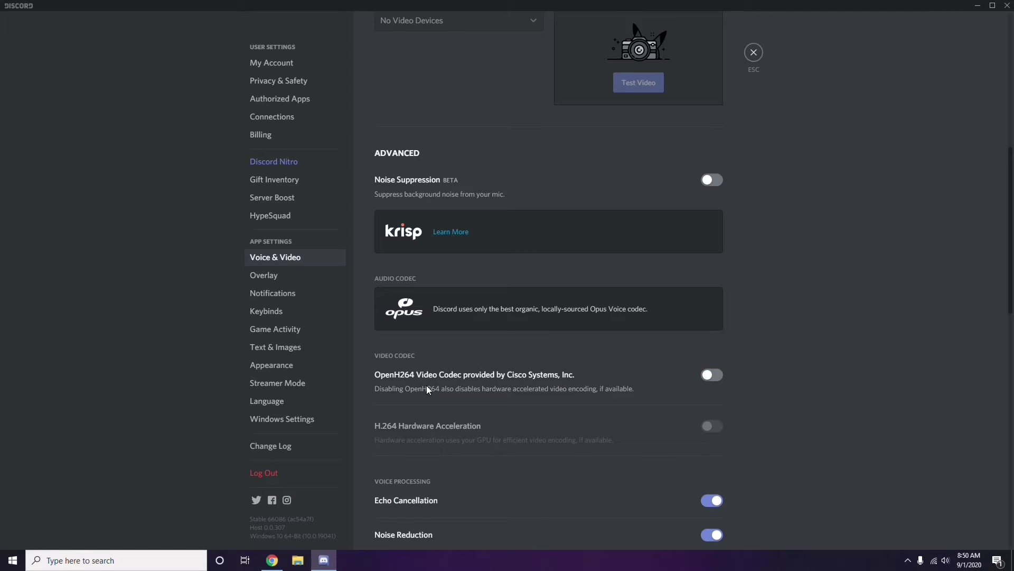
{"action": "scroll", "coordinate": [522, 378], "scroll_direction": "down", "scroll_amount": 2}
{"action": "scroll", "coordinate": [524, 378], "scroll_direction": "down", "scroll_amount": 4}
{"action": "scroll", "coordinate": [524, 378], "scroll_direction": "up", "scroll_amount": 1}
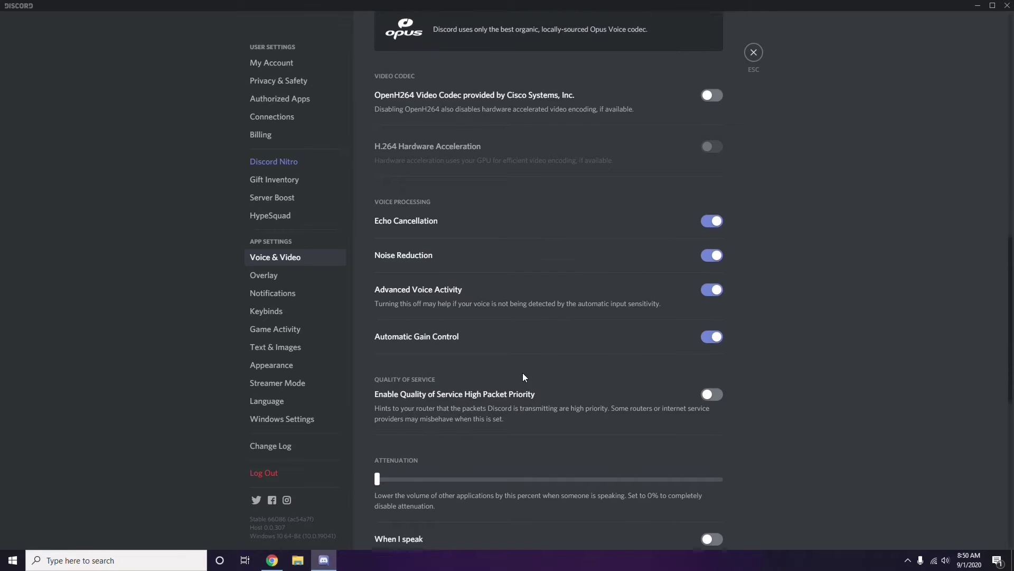
Turn off Discord's Enable in-game overlay toggle on the Overlay page
{"action": "left_click", "coordinate": [265, 277]}
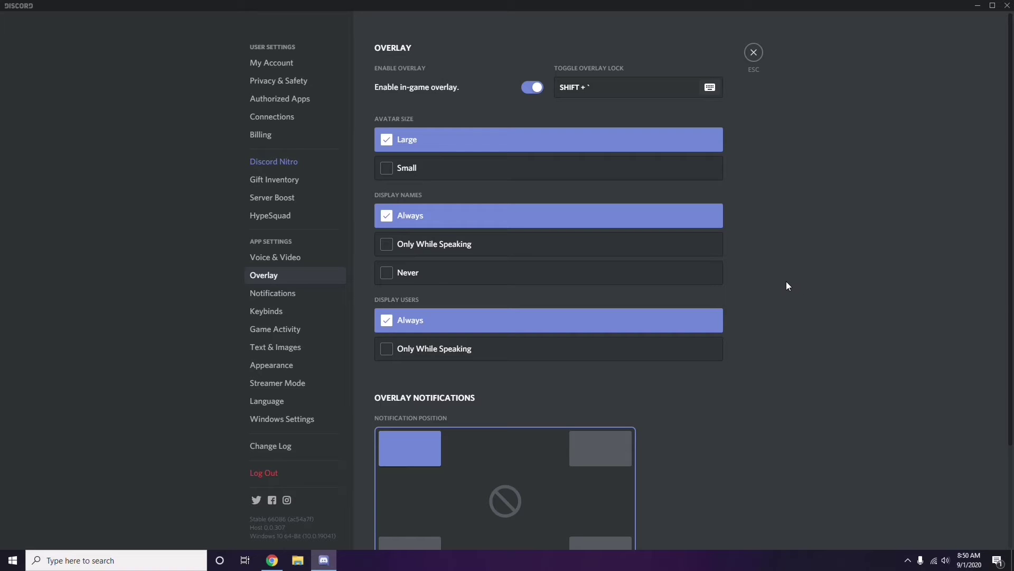
{"action": "scroll", "coordinate": [785, 278], "scroll_direction": "down", "scroll_amount": 1}
{"action": "scroll", "coordinate": [785, 277], "scroll_direction": "up", "scroll_amount": 1}
{"action": "left_click", "coordinate": [530, 88]}
Turn off Hardware Acceleration under Appearance > Advanced and confirm Discord's relaunch
{"action": "left_click", "coordinate": [280, 369]}
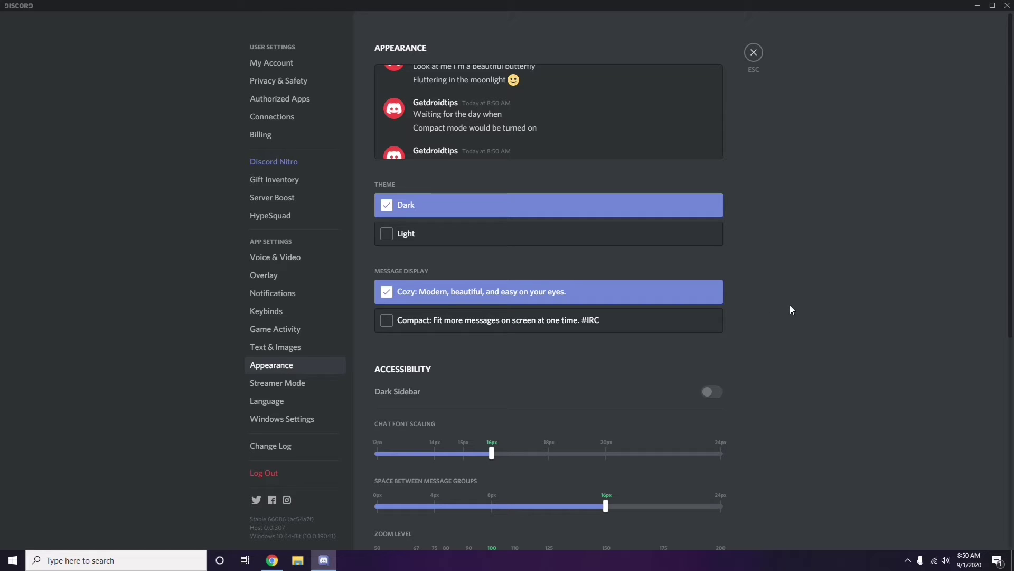
{"action": "scroll", "coordinate": [790, 306], "scroll_direction": "down", "scroll_amount": 6}
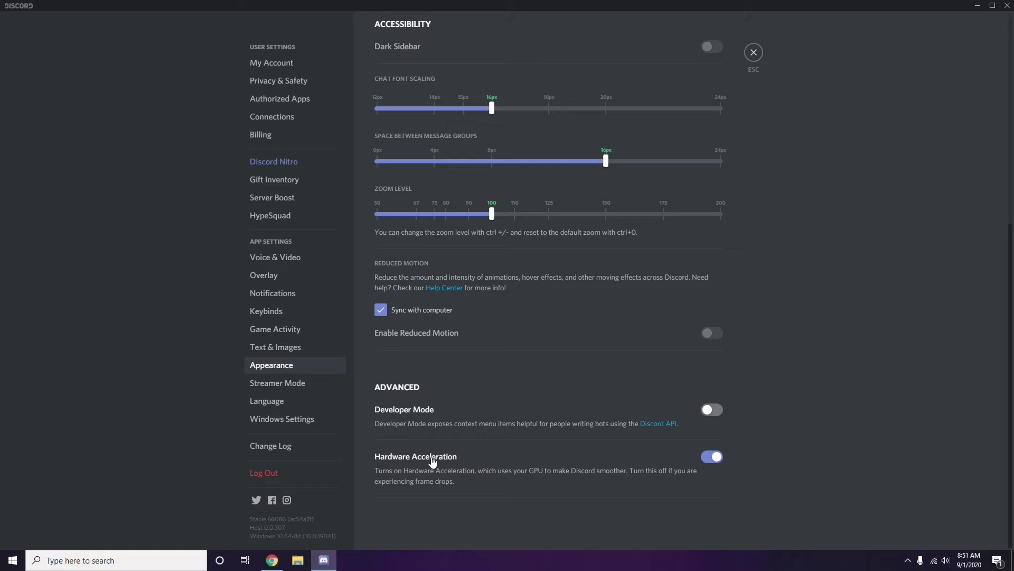
{"action": "left_click", "coordinate": [709, 458]}
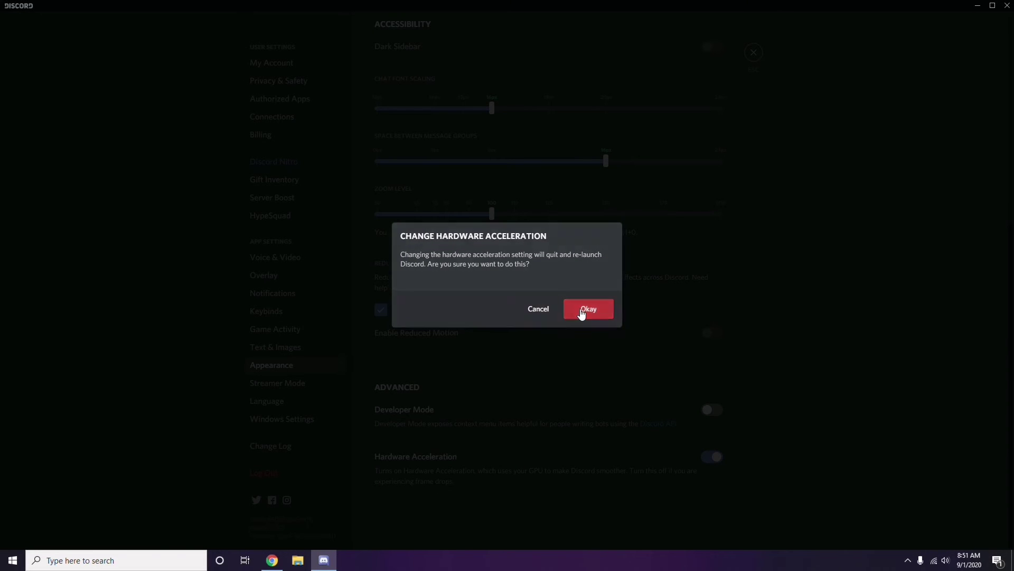
{"action": "left_click", "coordinate": [584, 311]}
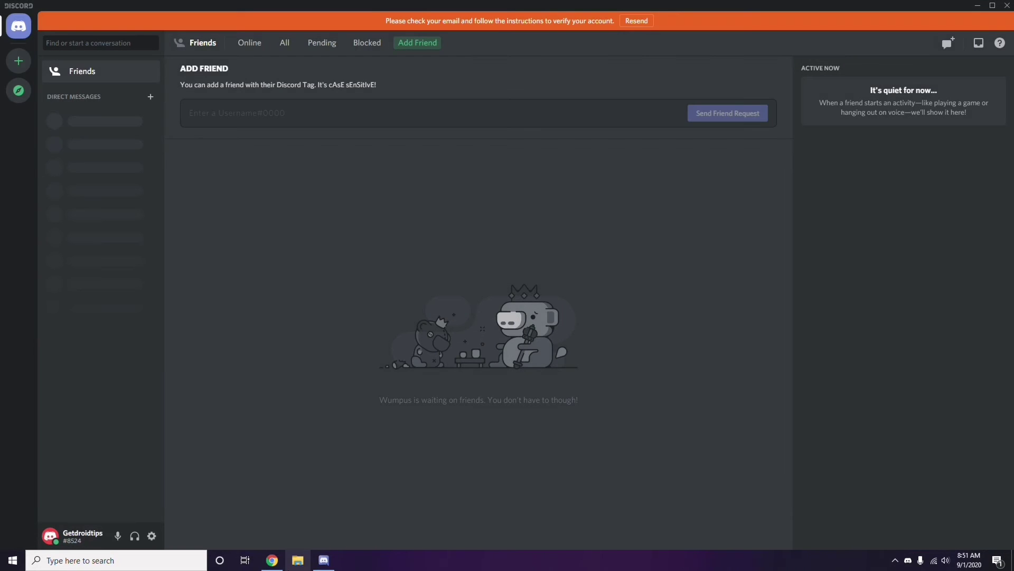
Minimize Discord to the taskbar and refresh the desktop
{"action": "left_click", "coordinate": [979, 6]}
{"action": "right_click", "coordinate": [402, 138]}
{"action": "left_click", "coordinate": [431, 181]}
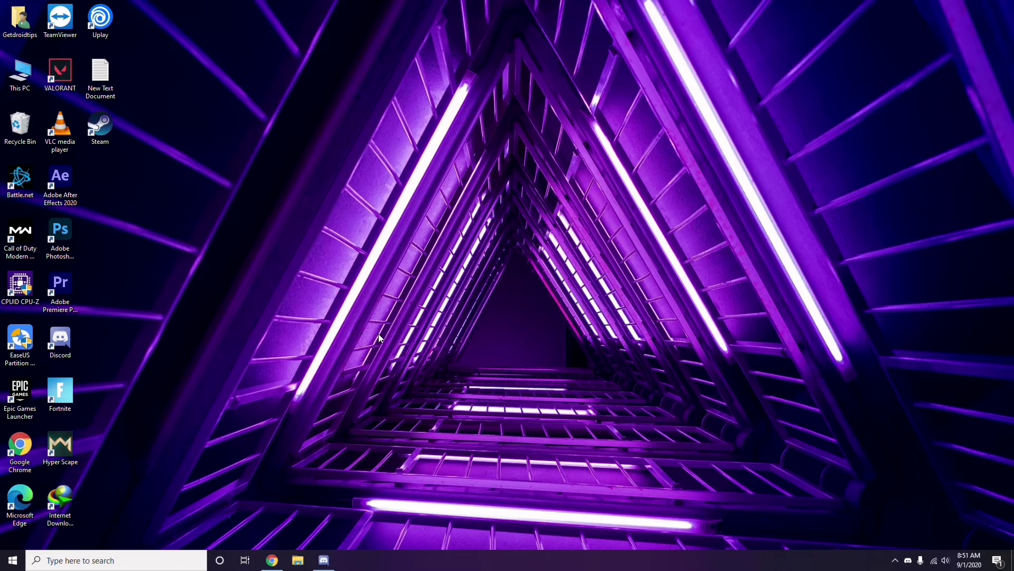
Search 'windows' from the taskbar and open Windows Update settings
{"action": "left_click", "coordinate": [83, 563]}
{"action": "type", "text": "windows"}
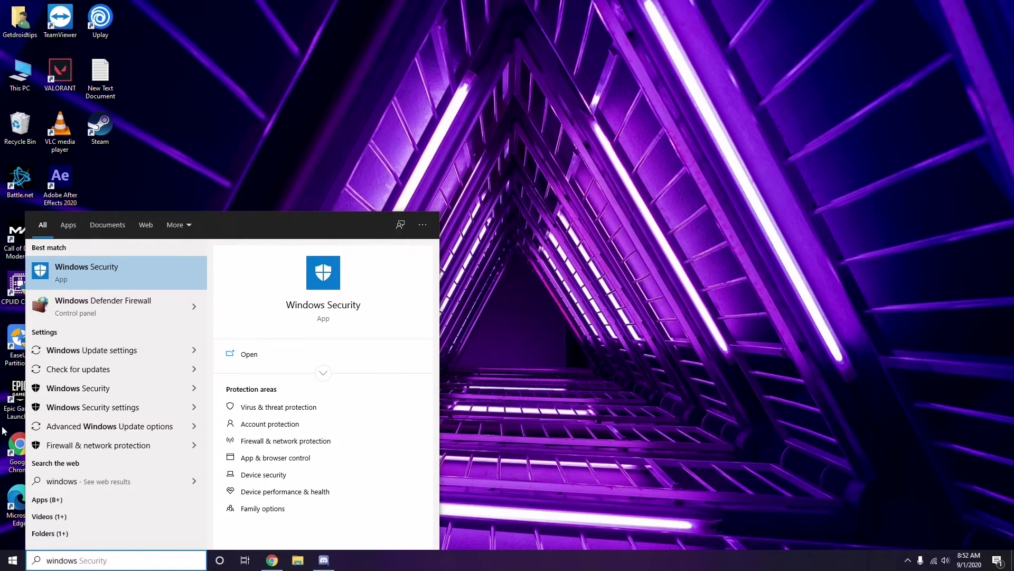
{"action": "left_click", "coordinate": [127, 350]}
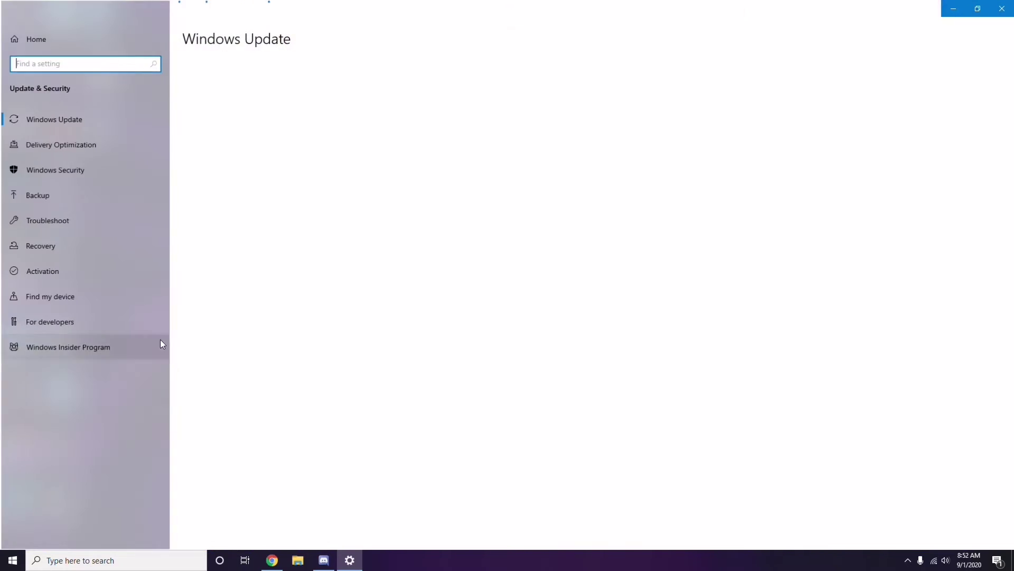